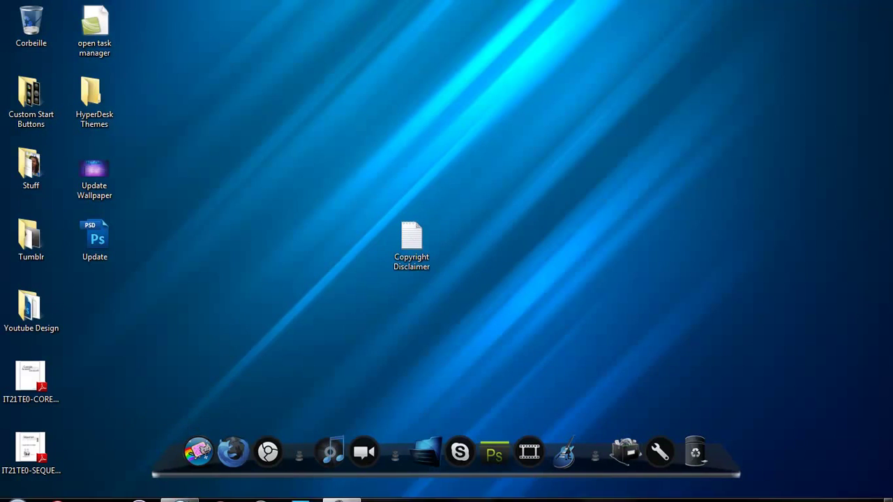
Step: Open the 'Matched third party content' claim under the Speed Art - GFX Pack Background upload
left_click(180, 487)
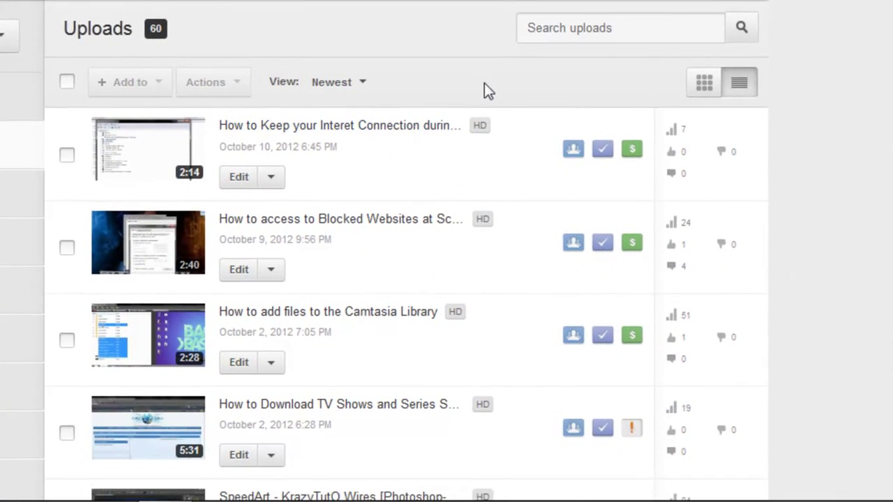
scroll(484, 84, "down", 10)
scroll(484, 83, "down", 10)
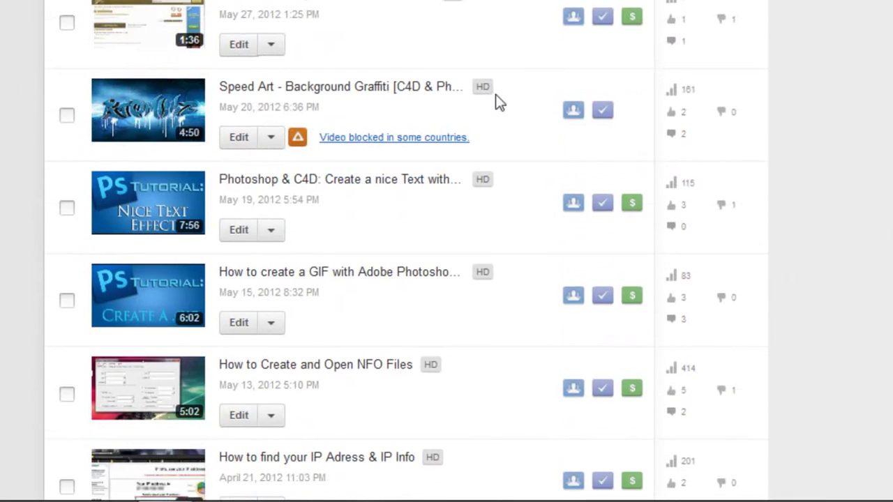
scroll(500, 101, "down", 6)
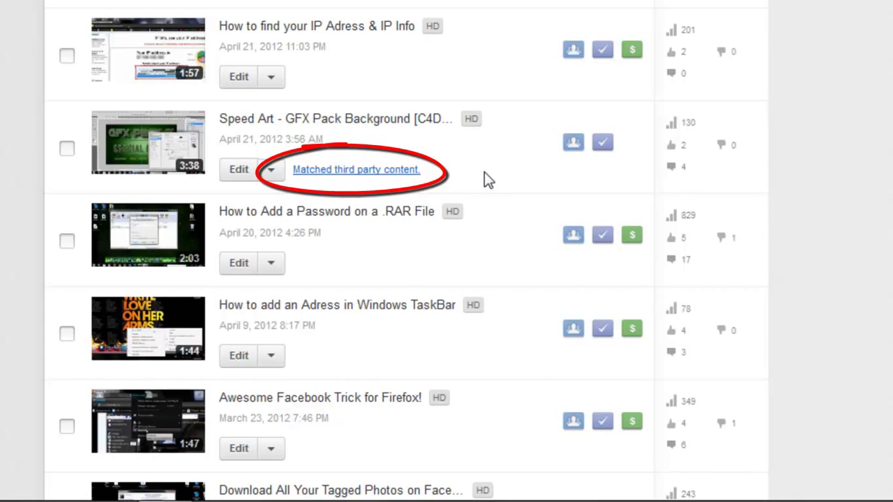
left_click(352, 174)
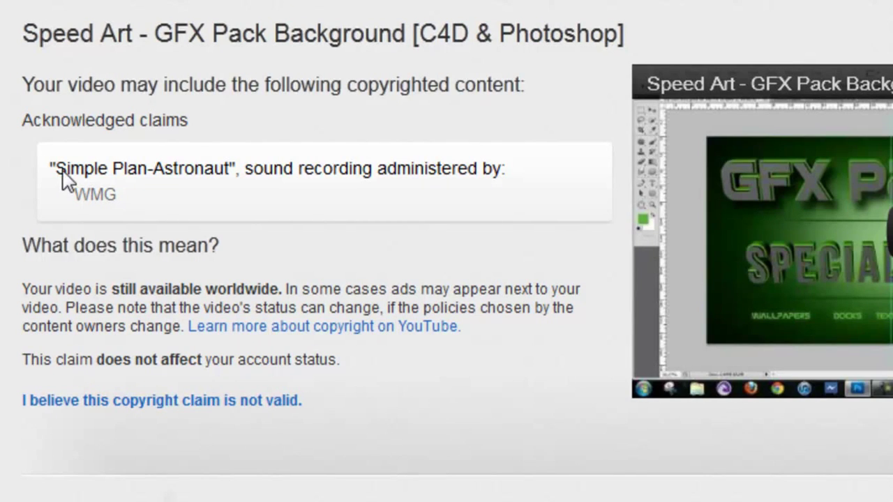
left_click_drag(62, 170, 229, 180)
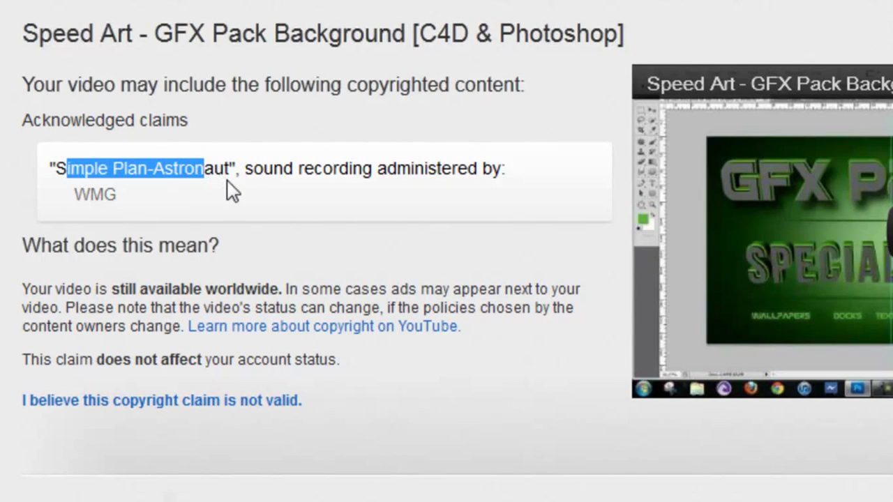
left_click(233, 175)
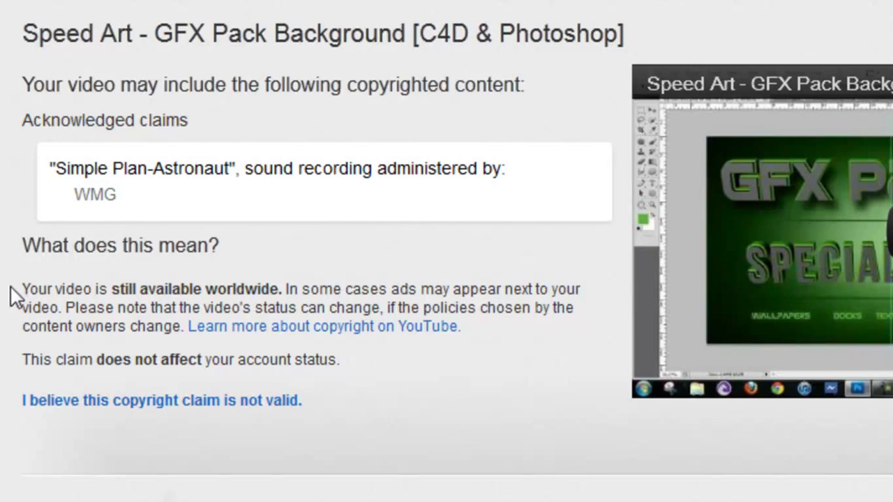
left_click_drag(119, 289, 280, 291)
left_click(282, 291)
left_click_drag(303, 401, 20, 410)
left_click(20, 410)
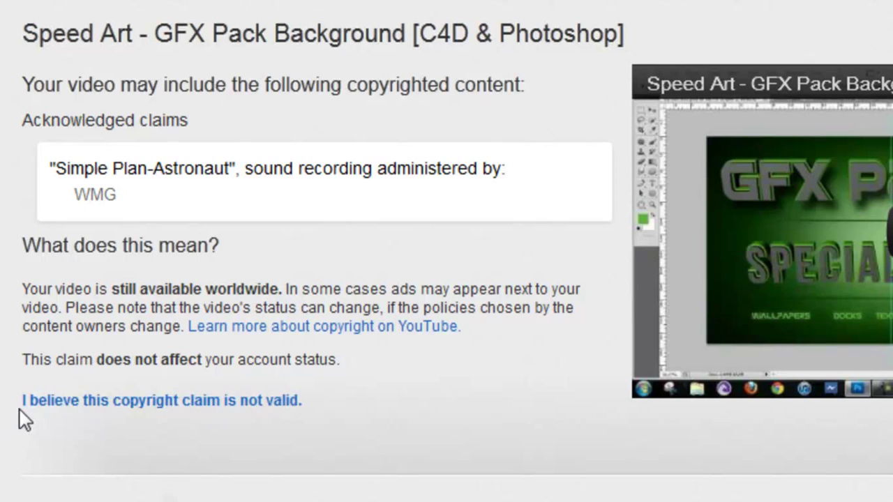
triple_click(150, 415)
Step: Dispute the claim as not valid on fair-use grounds and confirm the fair-use requirements
left_click(127, 496)
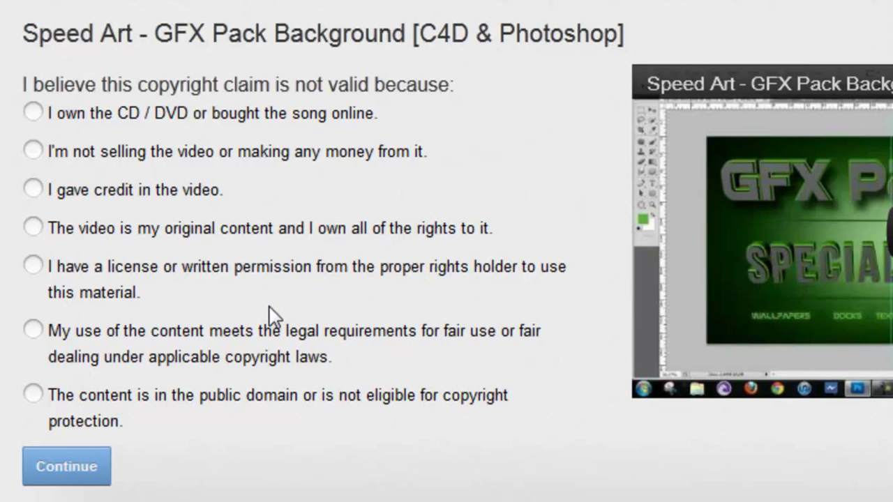
left_click(33, 331)
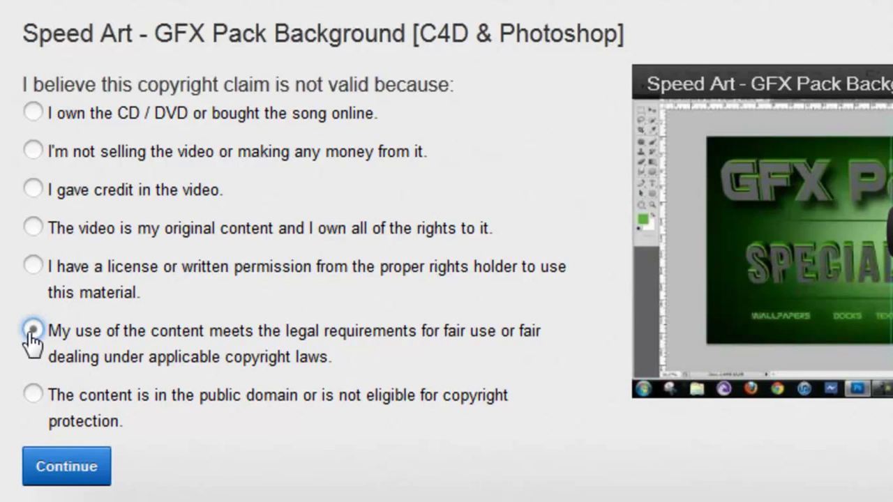
left_click(67, 467)
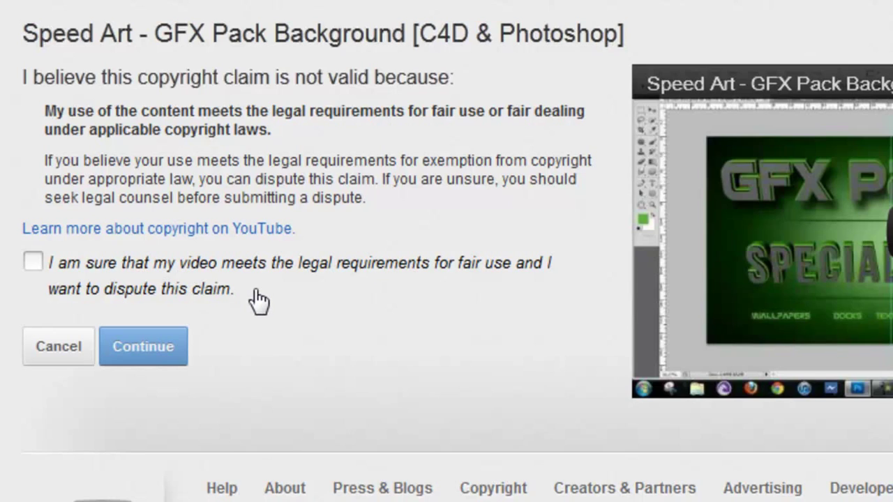
left_click(32, 263)
left_click(141, 349)
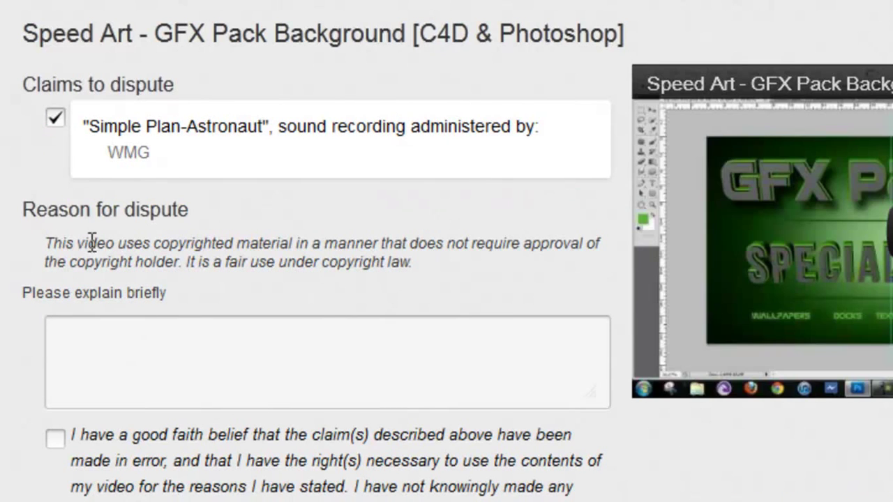
Step: Keep the Simple Plan-Astronaut claim in the dispute and select the Copyright Disclaimer desktop file
left_click(55, 120)
left_click(55, 120)
left_click(21, 133)
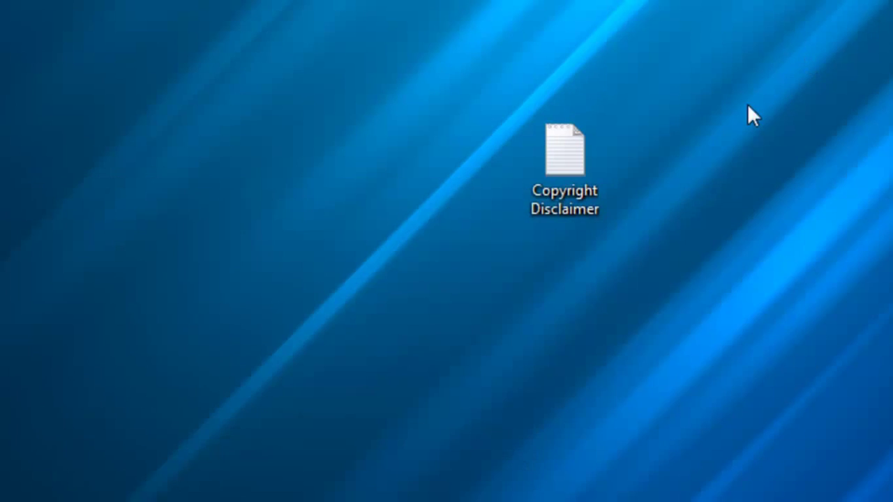
left_click_drag(656, 60, 562, 264)
left_click(582, 260)
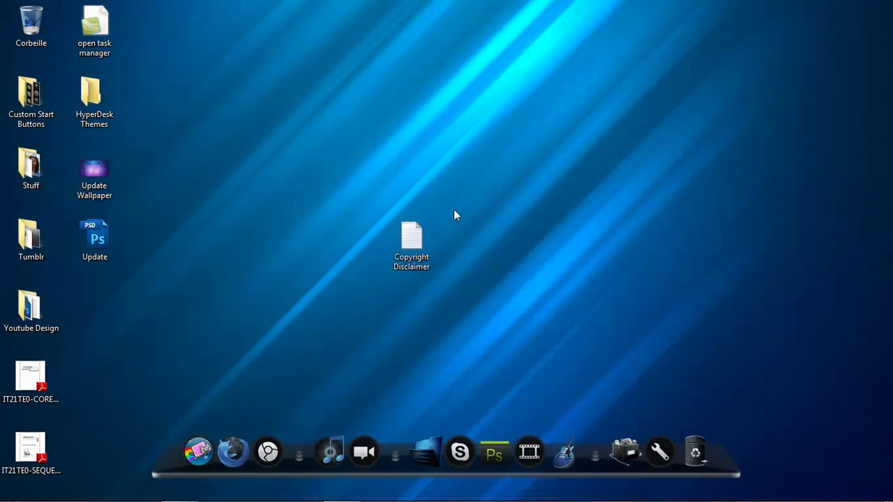
Step: Copy all text from Copyright Disclaimer.txt, close Notepad, and return to the dispute page
left_click_drag(455, 215, 431, 281)
double_click(410, 237)
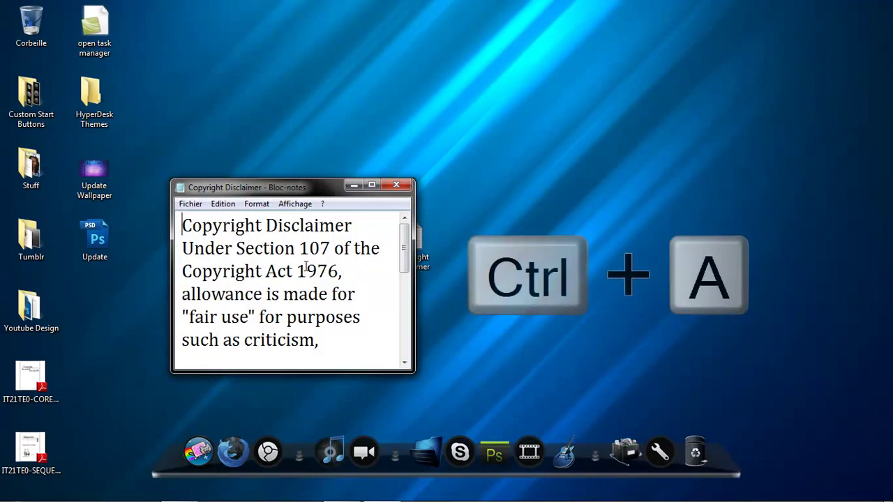
key("ctrl+a")
right_click(279, 259)
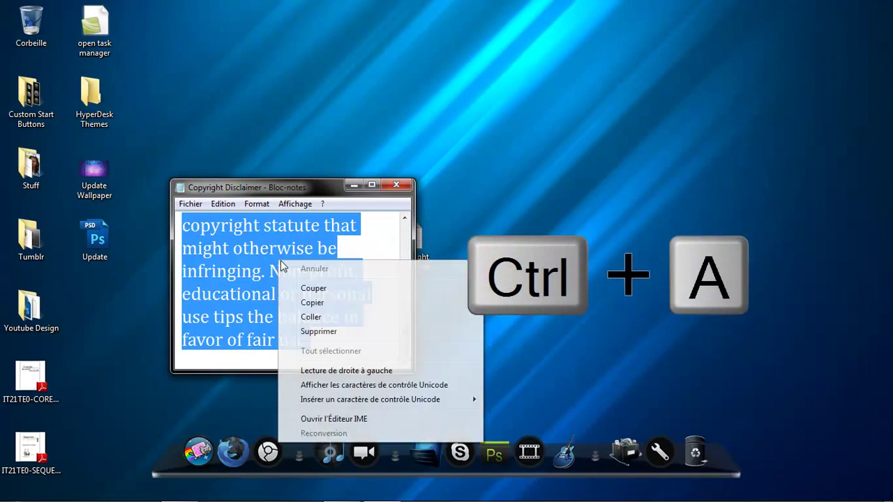
left_click(340, 304)
left_click(395, 189)
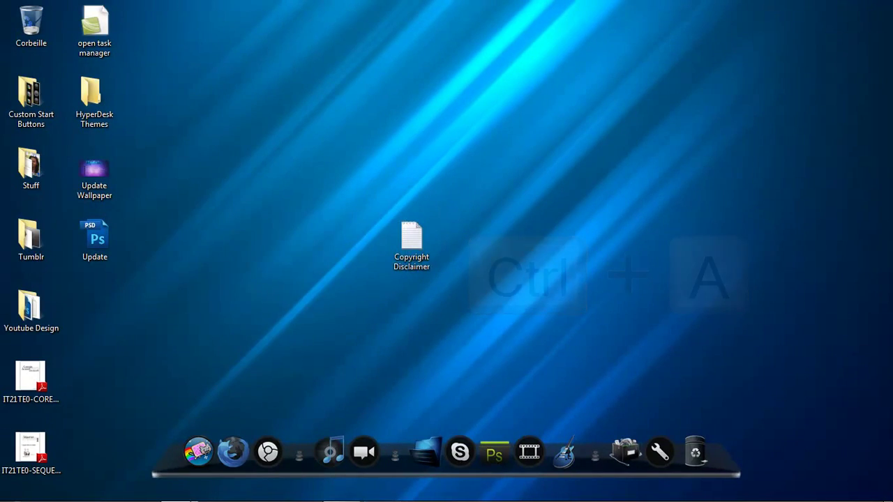
left_click(180, 493)
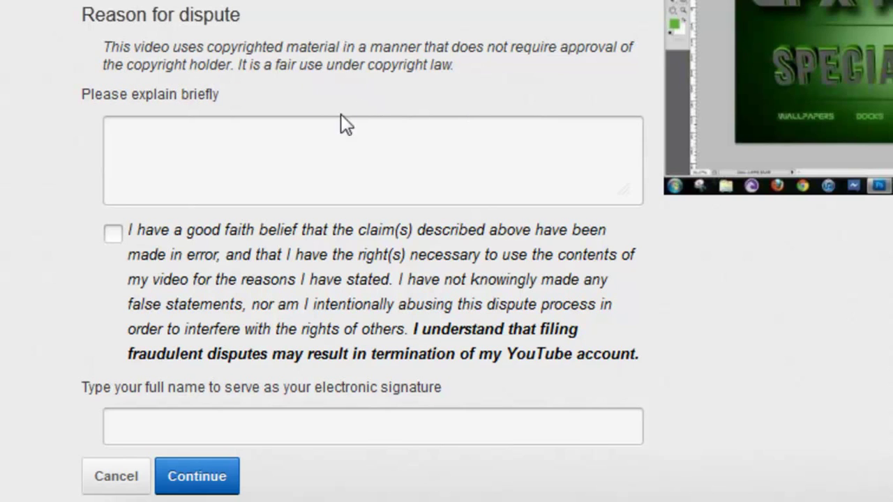
Step: Paste the fair-use disclaimer into the enlarged explanation box and tick the good-faith statement
left_click_drag(82, 7, 254, 105)
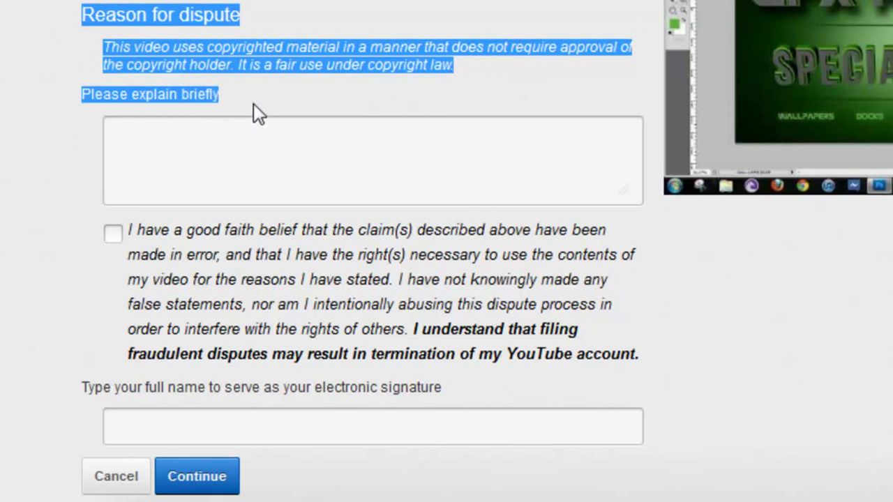
left_click(253, 112)
right_click(218, 149)
left_click(259, 253)
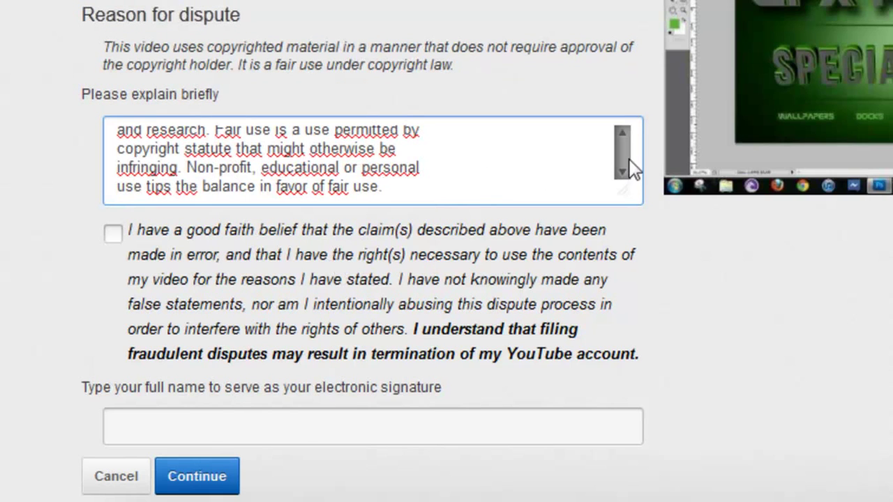
mouse_move(628, 193)
left_mouse_down()
mouse_move(622, 301)
mouse_move(621, 207)
left_mouse_up()
left_click(113, 218)
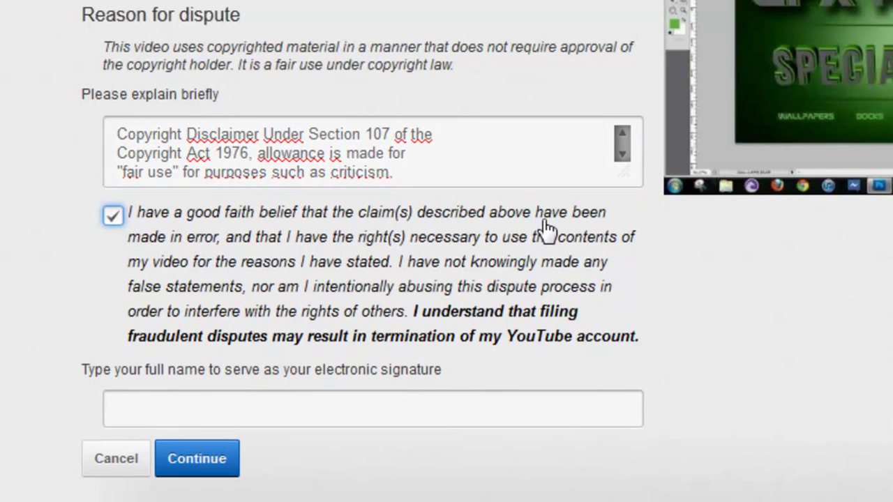
Step: Sign the electronic signature field with the full name from the autocomplete suggestion
left_click_drag(88, 371, 447, 365)
left_click(494, 385)
left_click(428, 418)
type("Léa")
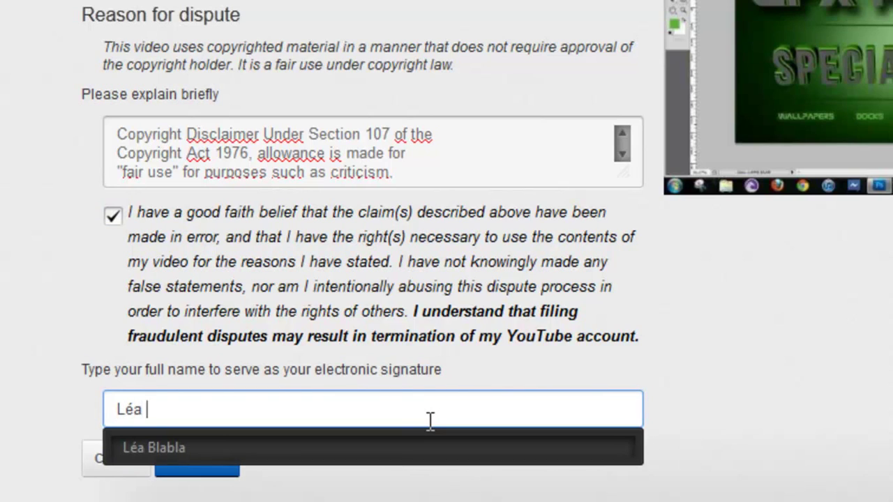
key("Down")
key("Return")
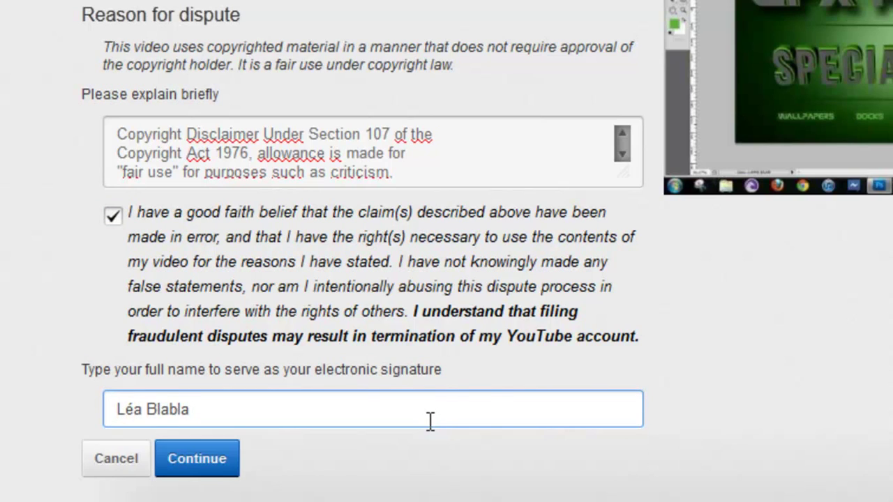
left_click_drag(211, 409, 116, 412)
left_click(267, 418)
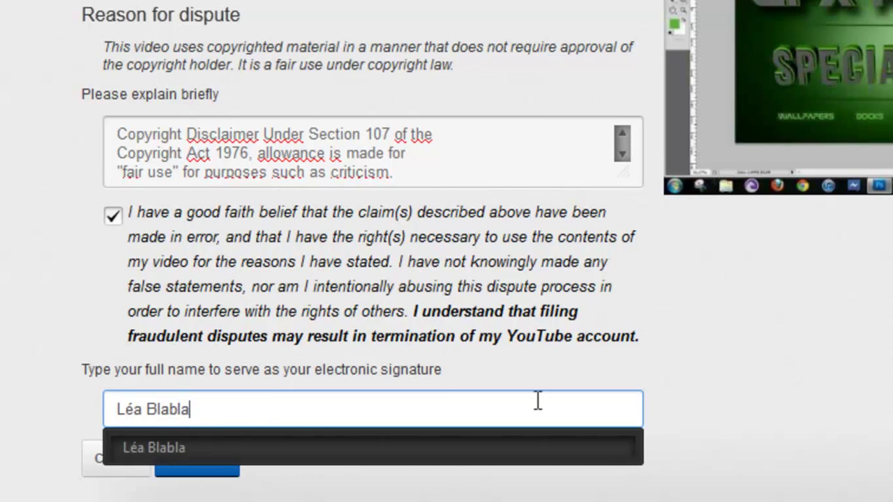
left_click(693, 397)
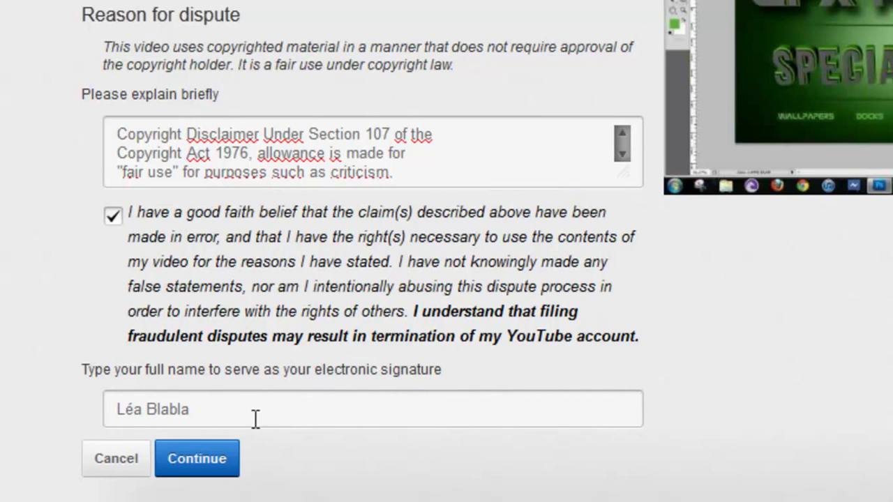
Step: Review the fair-use dispute on the verification page, then submit it and confirm with OK
left_click(205, 472)
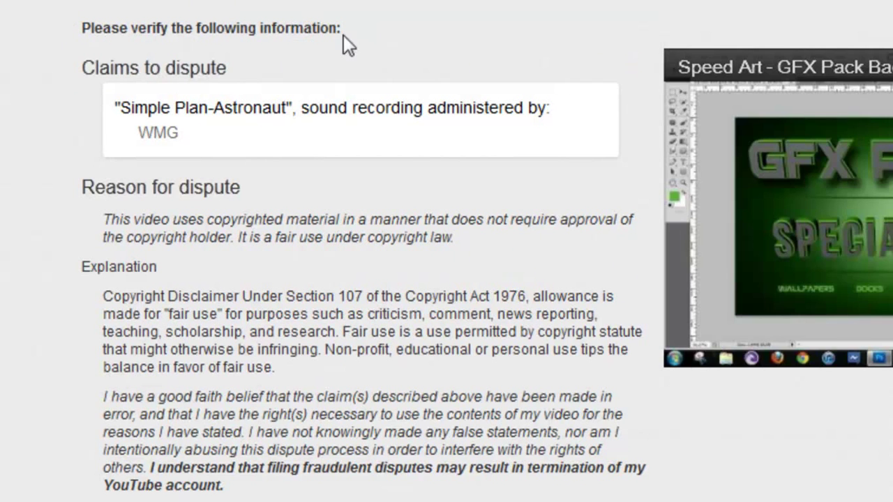
scroll(240, 117, "down", 5)
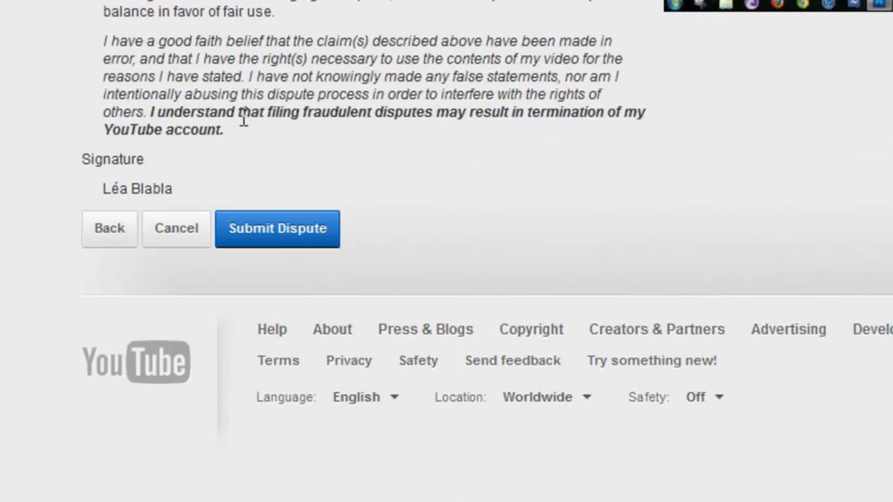
scroll(295, 226, "up", 2)
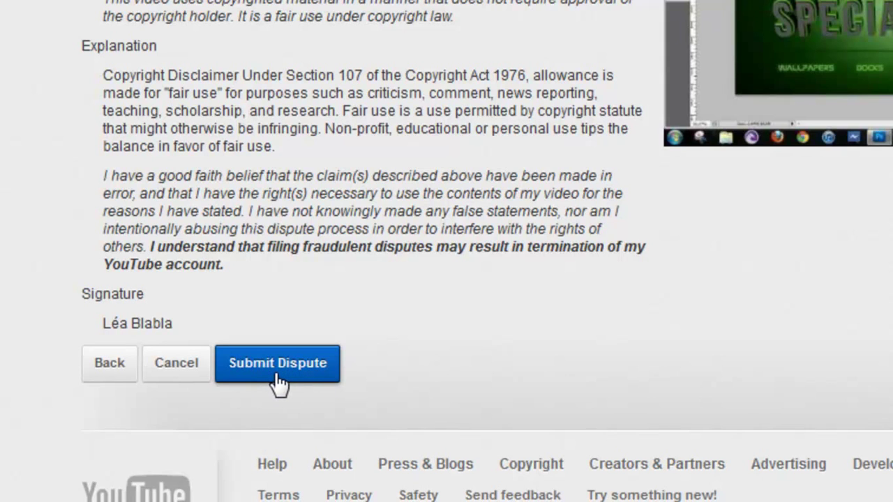
left_click(277, 381)
left_click(659, 151)
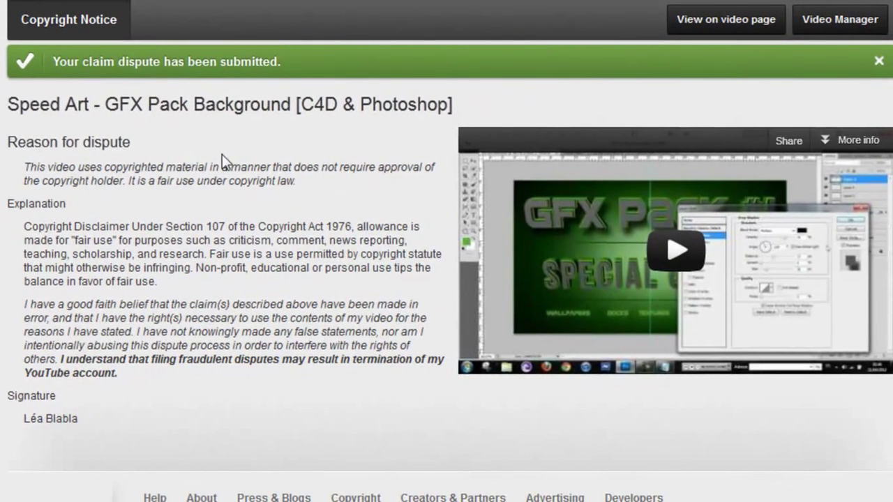
Step: Return to the Video Manager uploads and open the Speed Art video's disputed-content notice
mouse_move(16, 170)
left_mouse_down()
mouse_move(125, 326)
mouse_move(153, 411)
left_mouse_up()
left_click(155, 416)
left_click(852, 17)
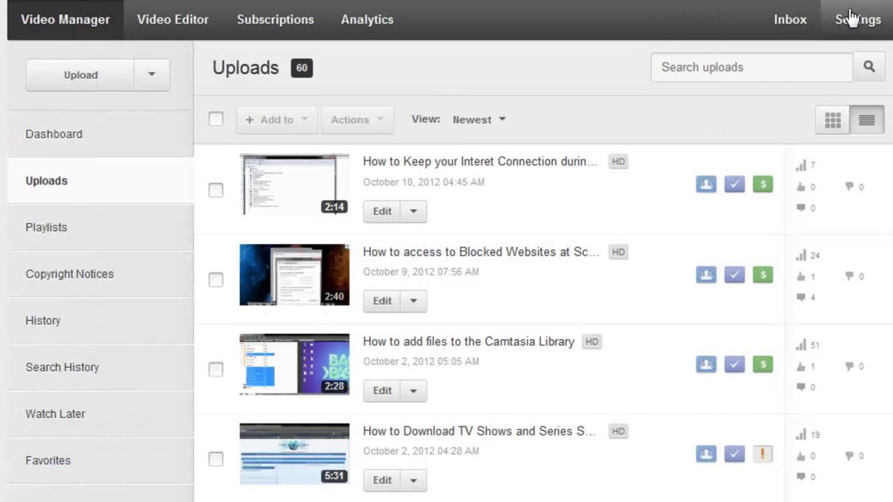
scroll(868, 164, "down", 15)
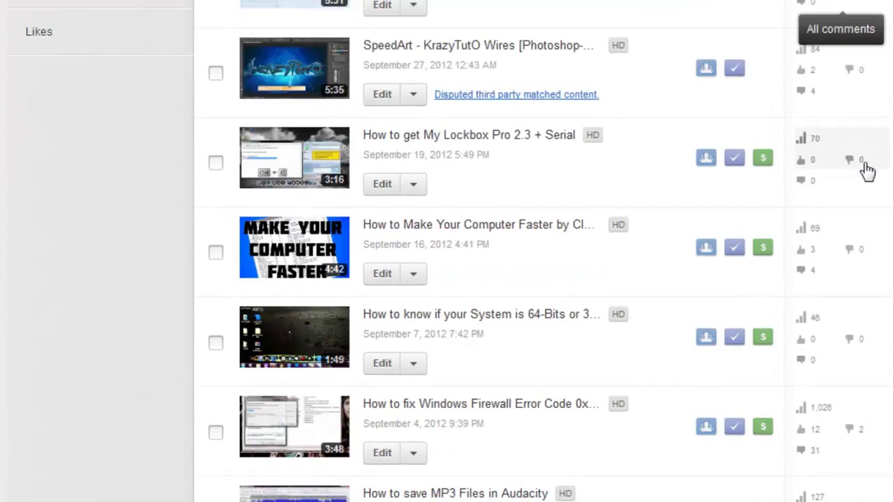
scroll(867, 178, "down", 15)
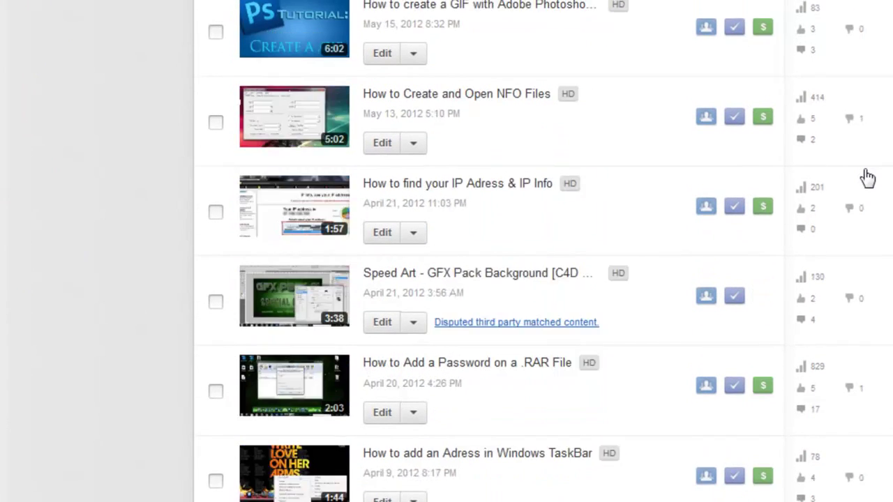
left_click(521, 211)
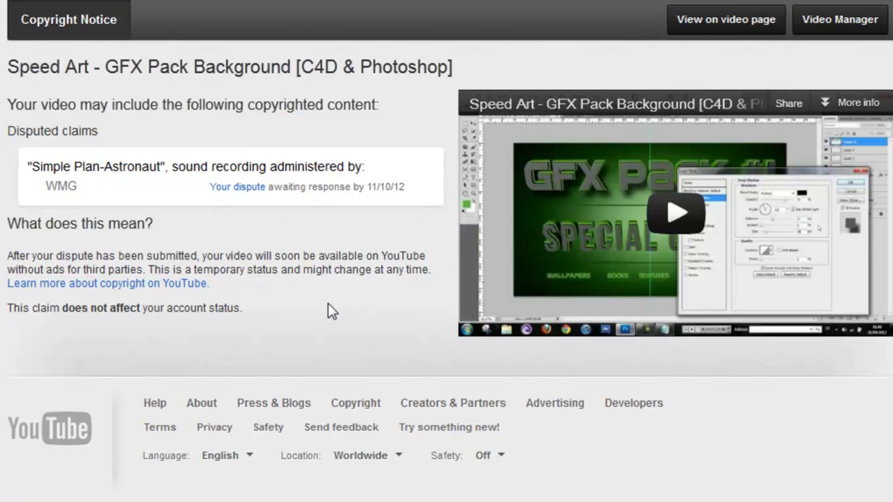
Step: Highlight the note saying the disputed claim does not affect account status
left_click_drag(328, 311, 124, 308)
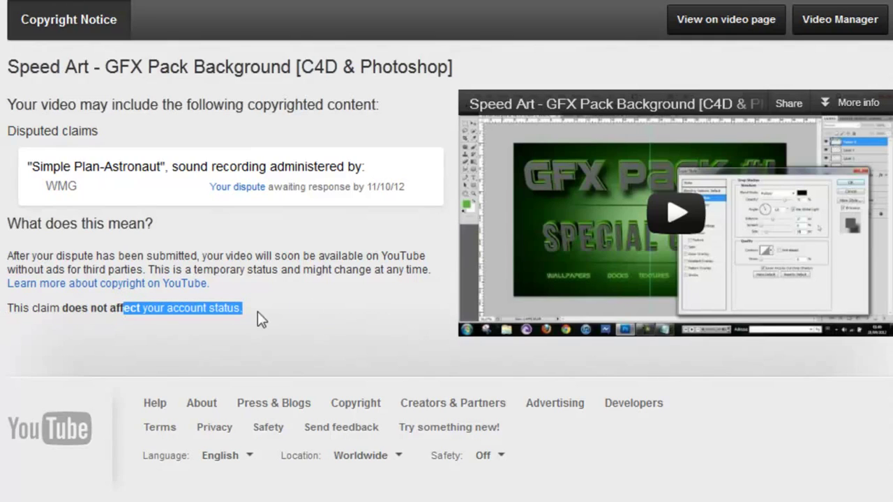
left_click(287, 313)
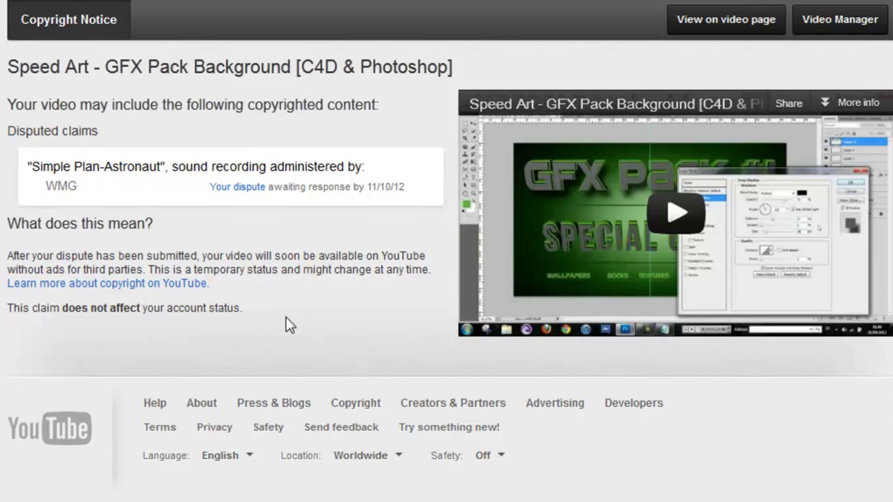